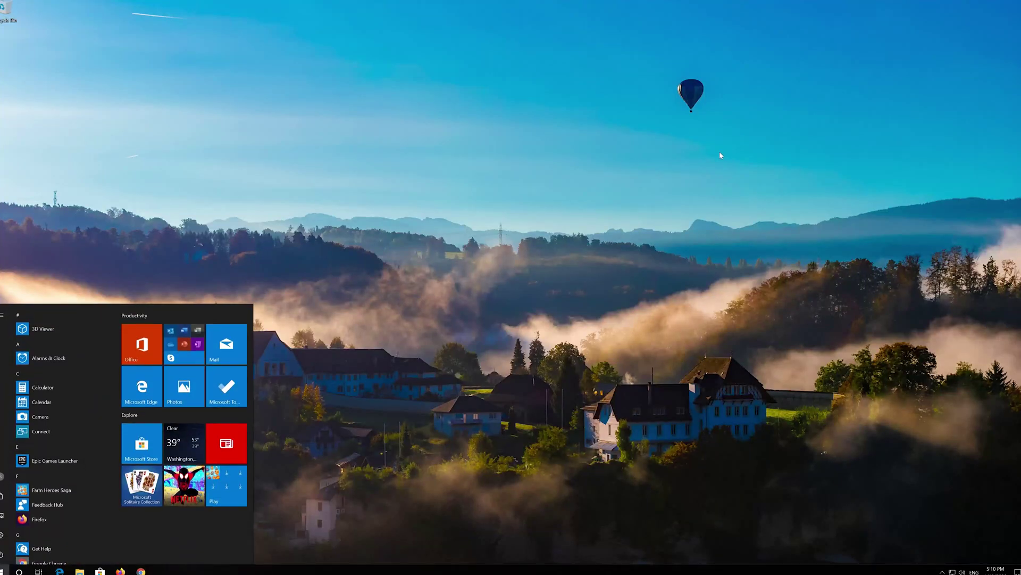
Open Settings from Start and go to Apps > Apps & features.
mouse_move(1, 536)
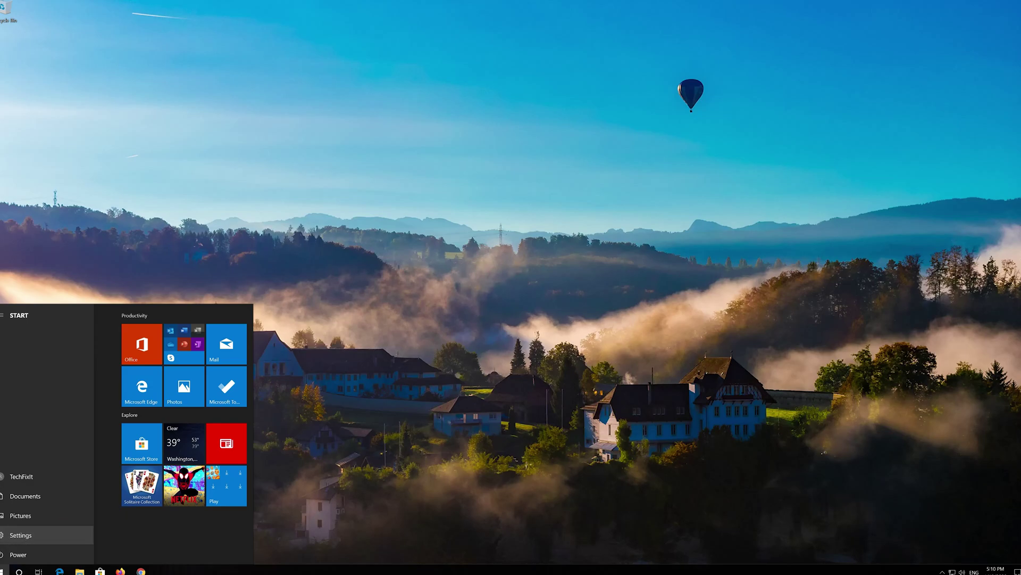
click(20, 535)
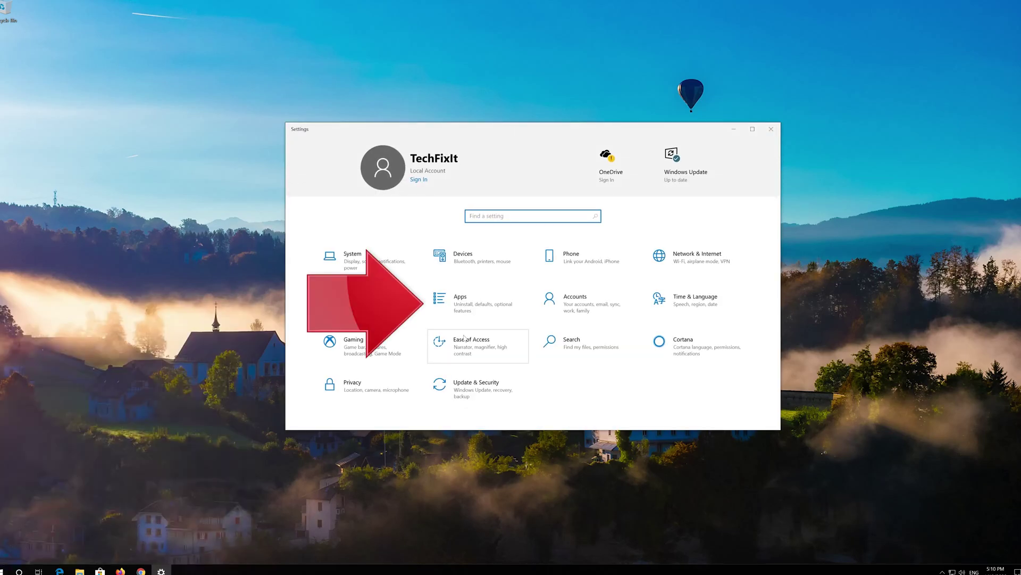
click(482, 305)
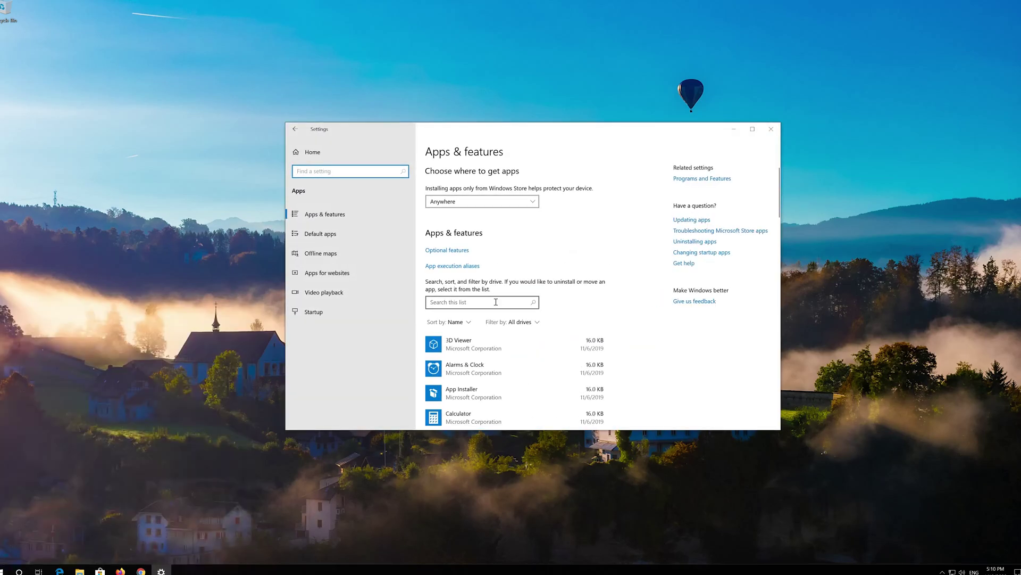
click(344, 214)
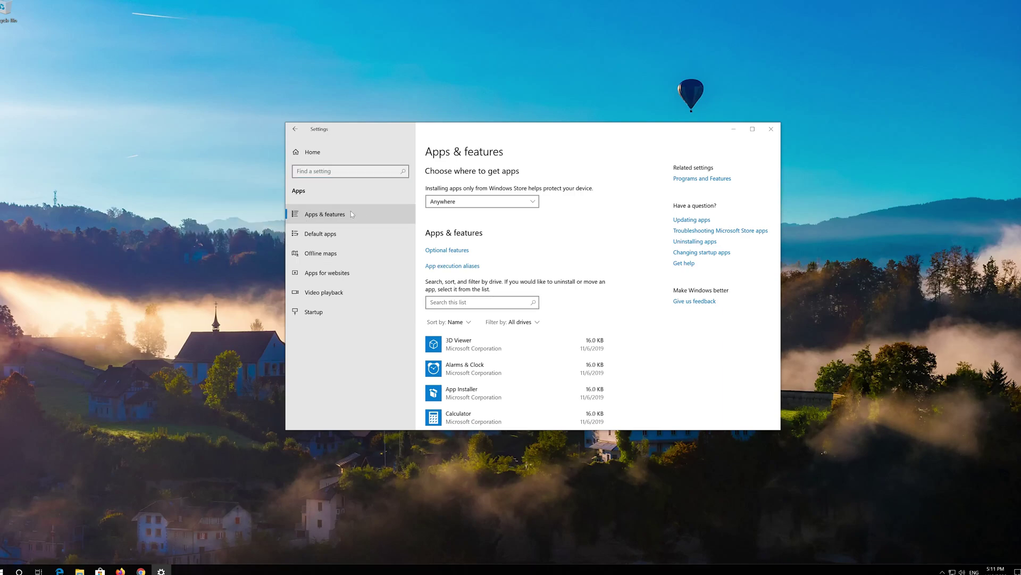
Find Microsoft Store in the app list and show its Advanced options down to Reset.
scroll(489, 263, down, 5)
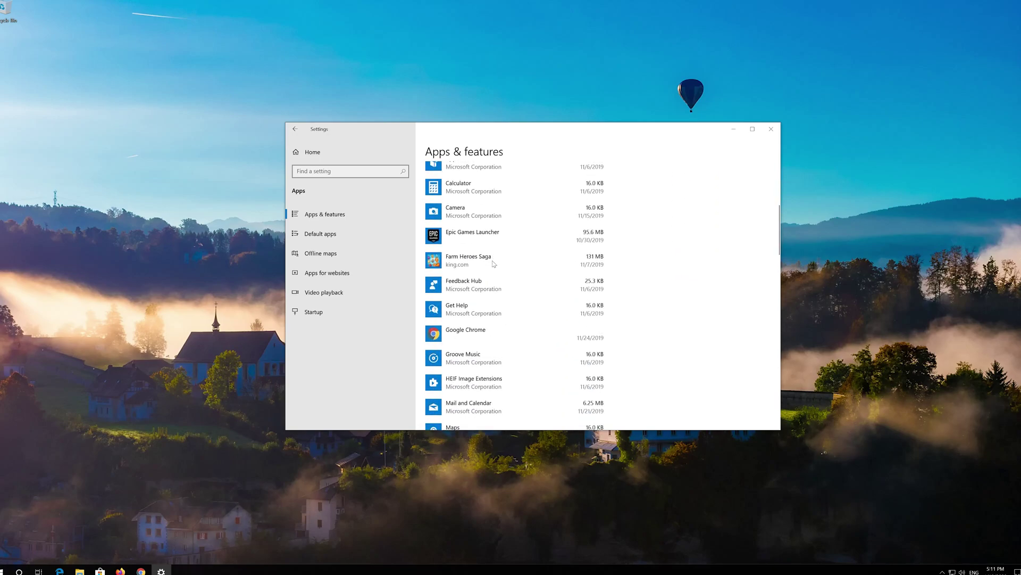
scroll(494, 263, down, 5)
scroll(494, 262, down, 3)
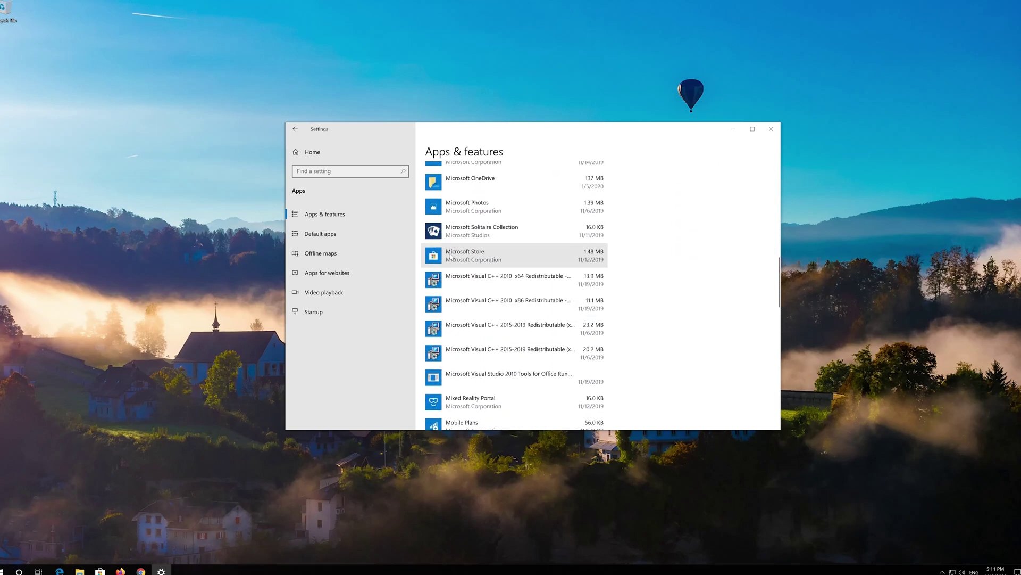
click(493, 261)
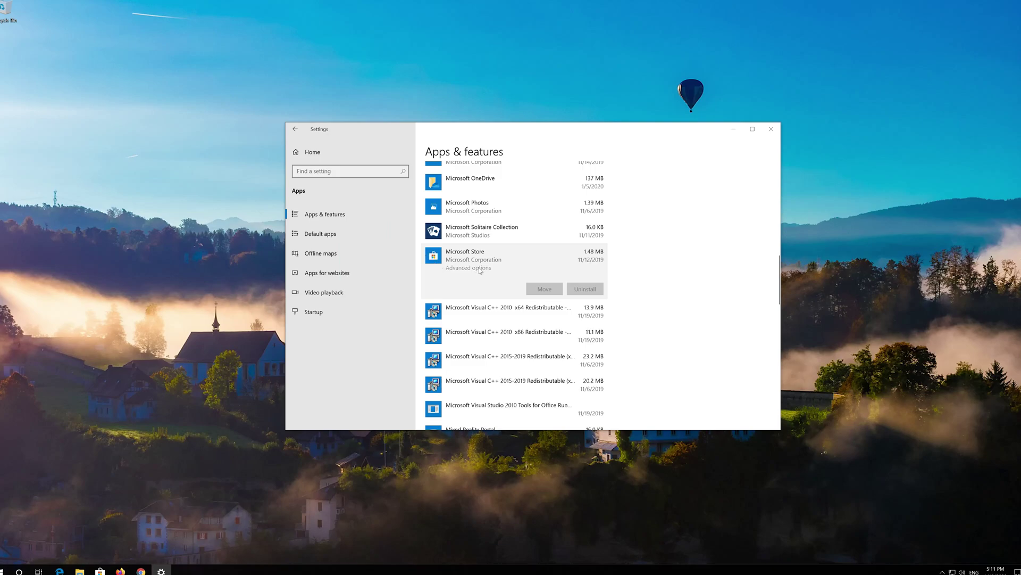
click(478, 268)
scroll(405, 287, down, 5)
scroll(400, 290, down, 2)
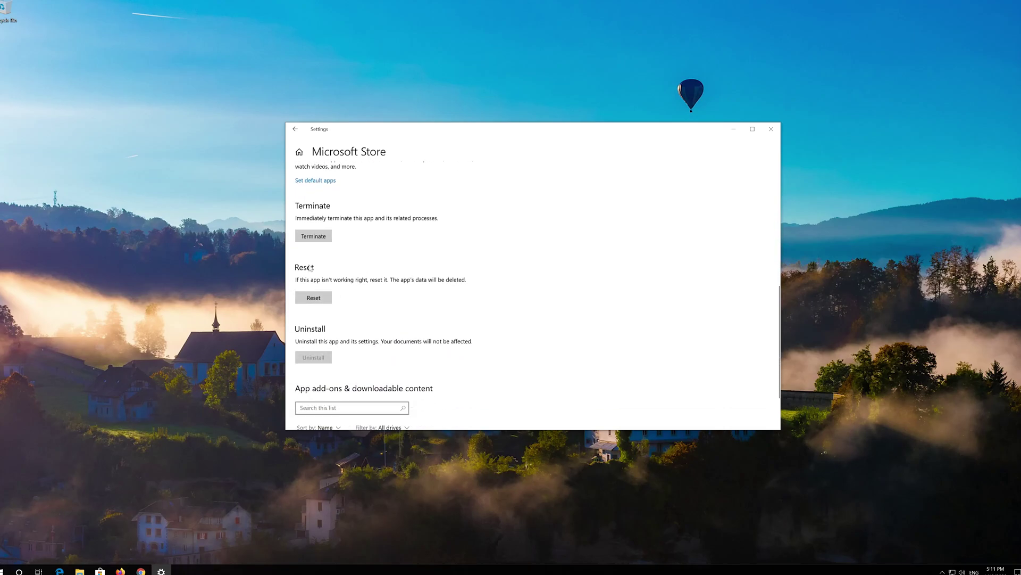
Reset the Microsoft Store app, confirm deleting its data, and close Settings.
click(314, 298)
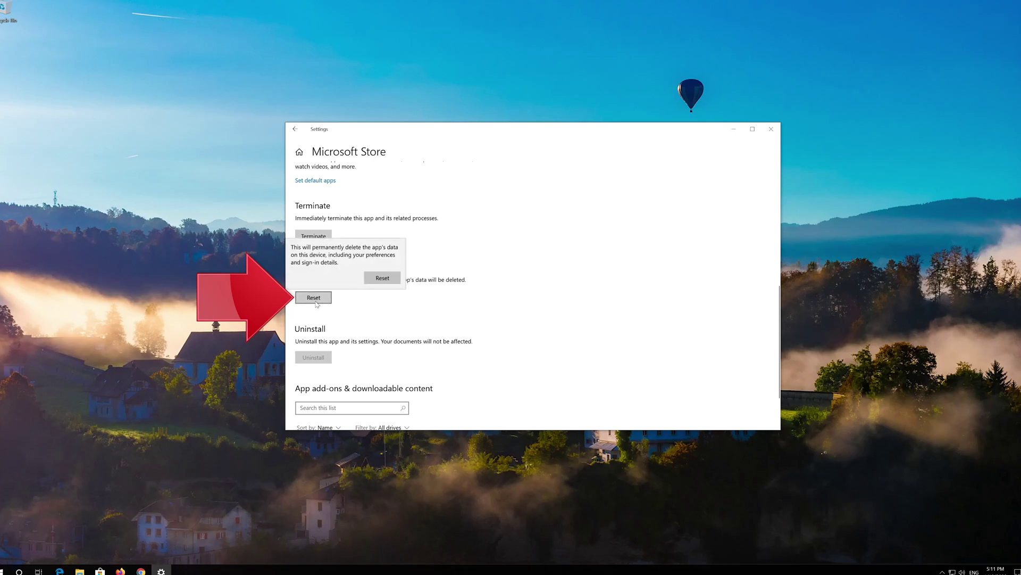
click(371, 282)
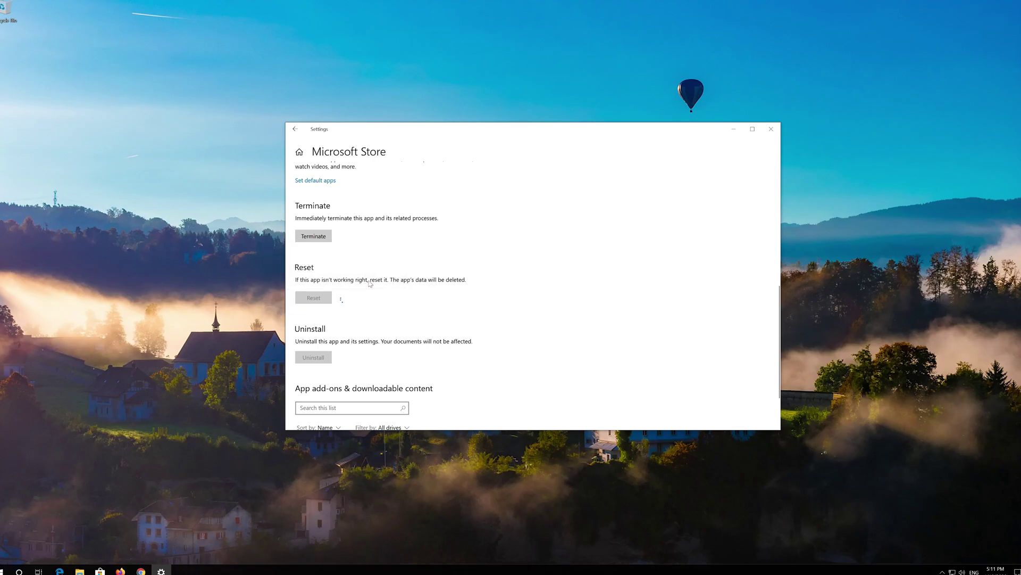
click(772, 129)
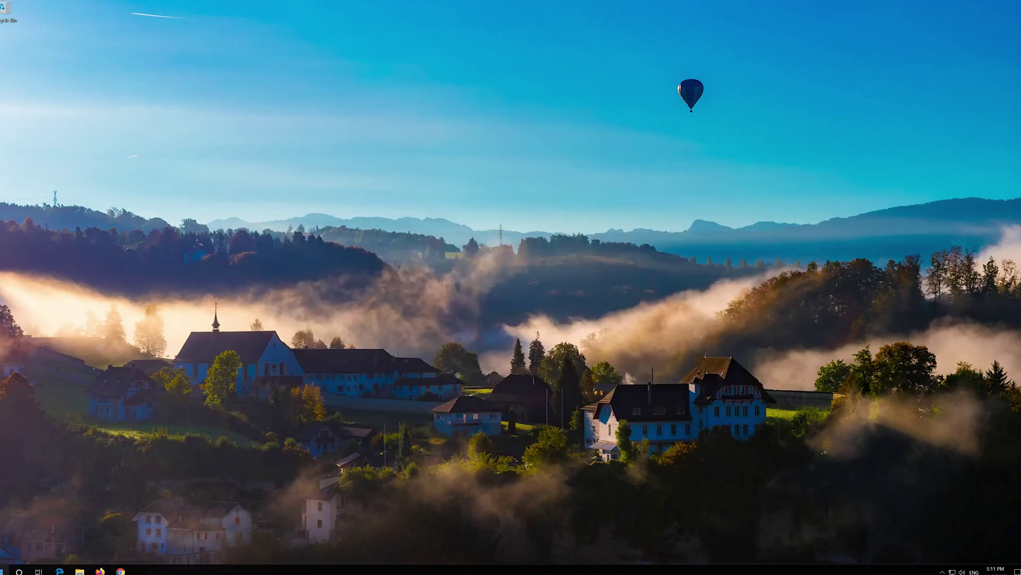
click(6, 570)
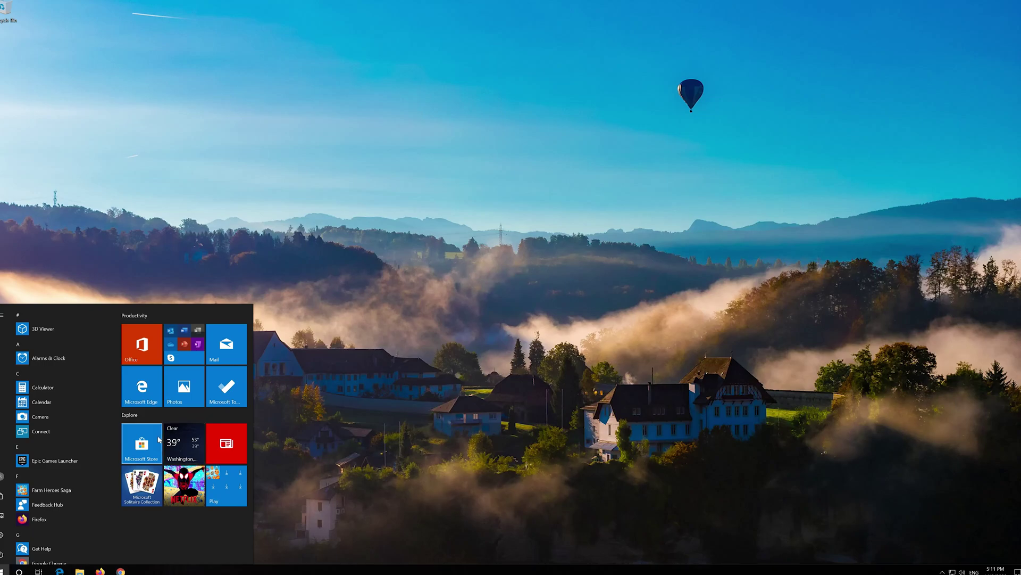
Launch Microsoft Store from Start and move its window to the screen centre.
click(156, 440)
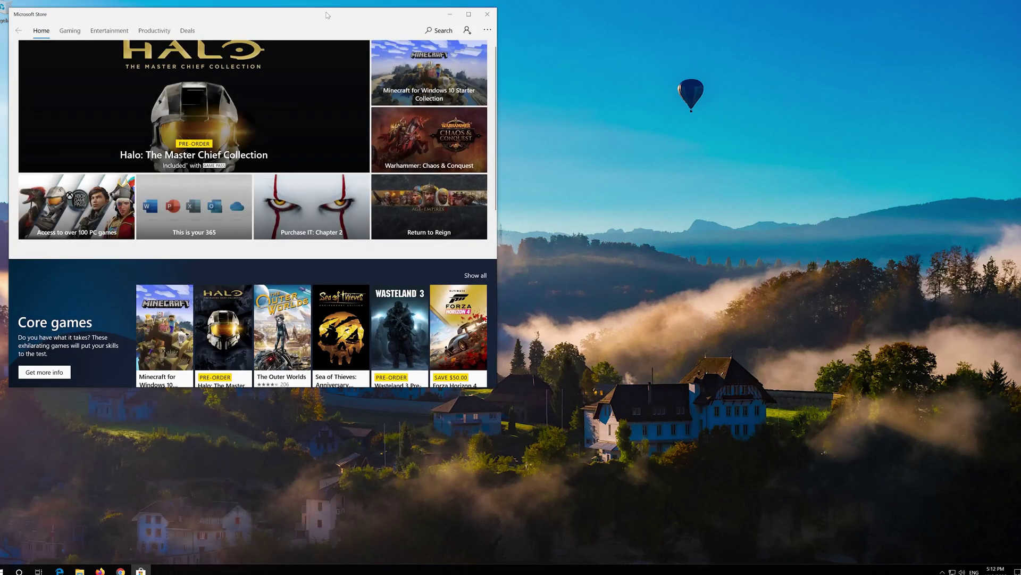
drag(327, 15, 610, 50)
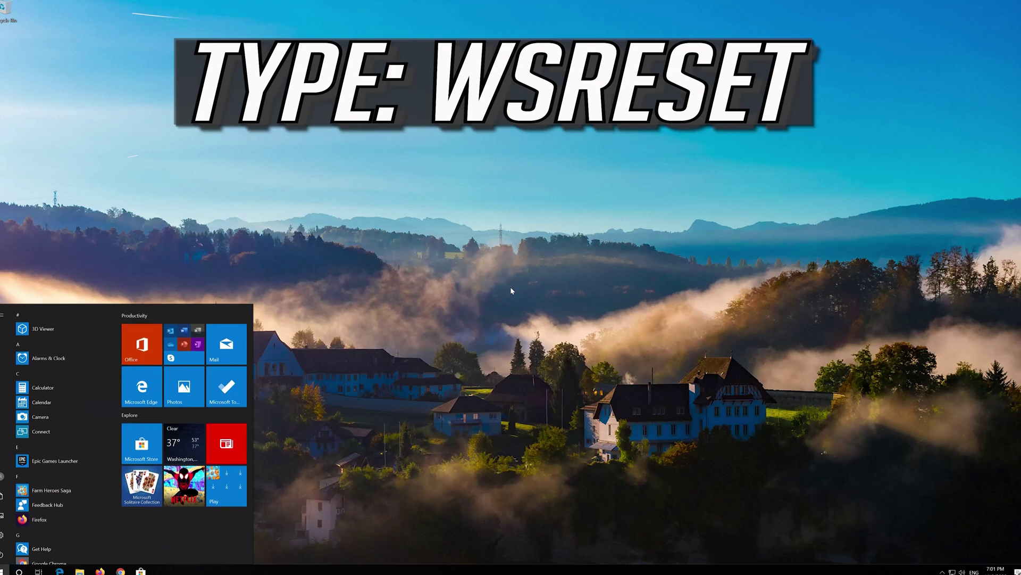
Run wsreset to clear the Store cache, close the reopened Store, and restart Windows.
text(wsreset)
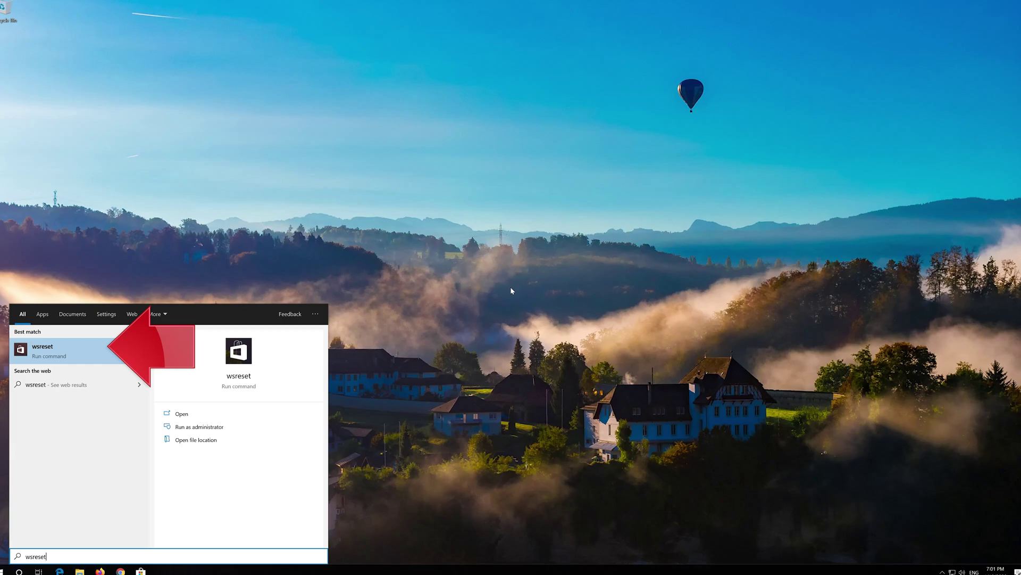
click(77, 359)
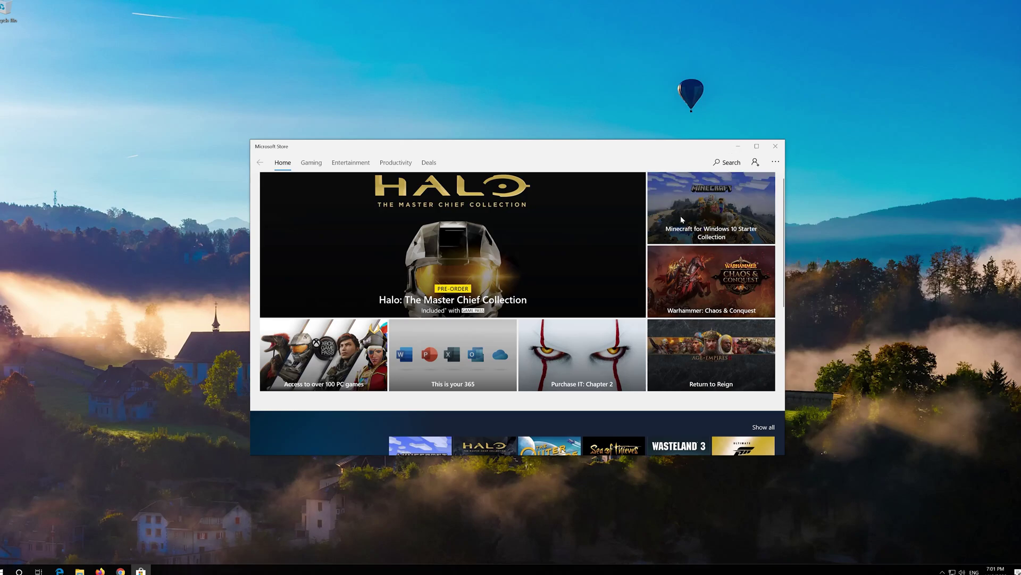
click(774, 154)
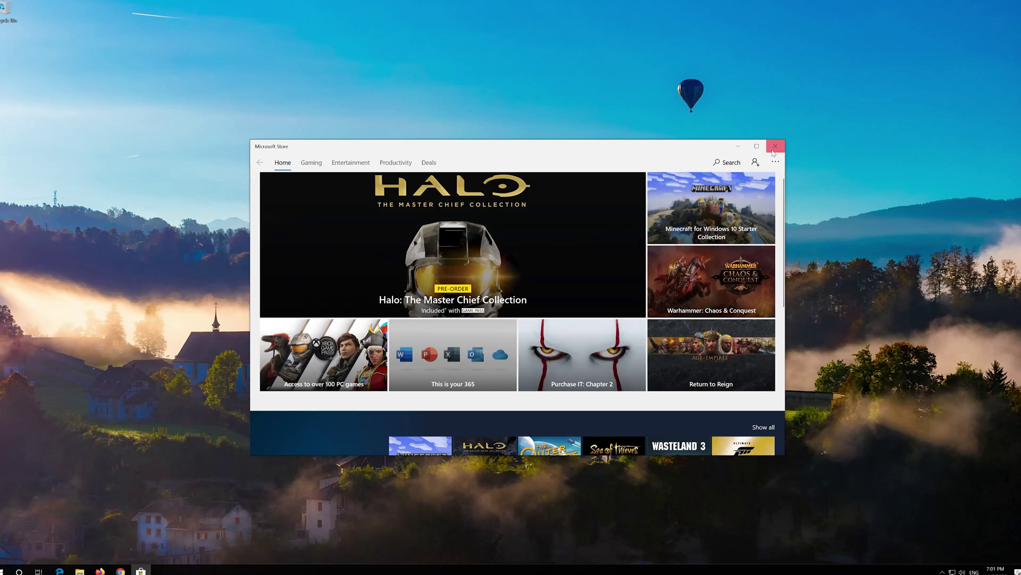
click(4, 571)
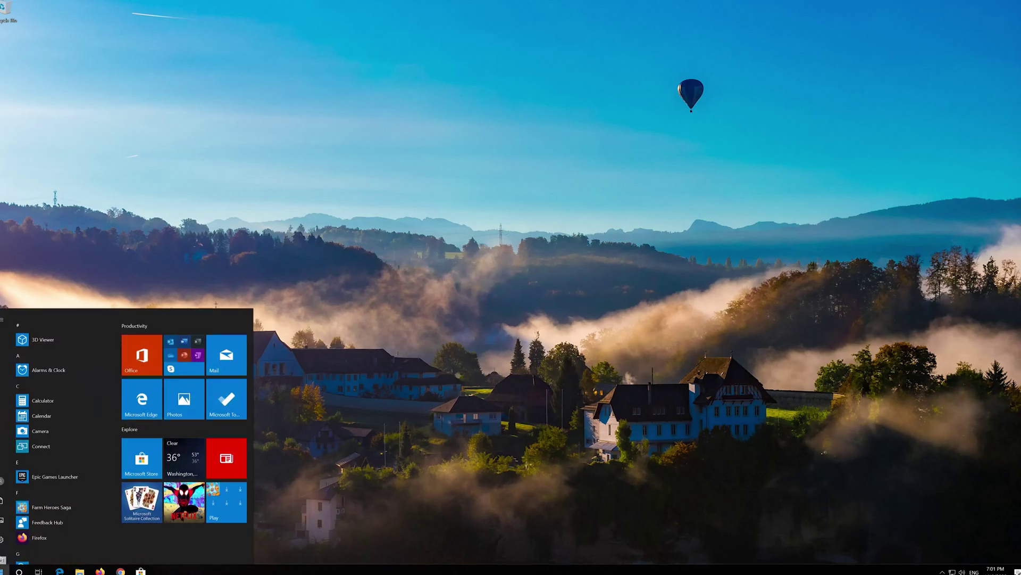
click(2, 554)
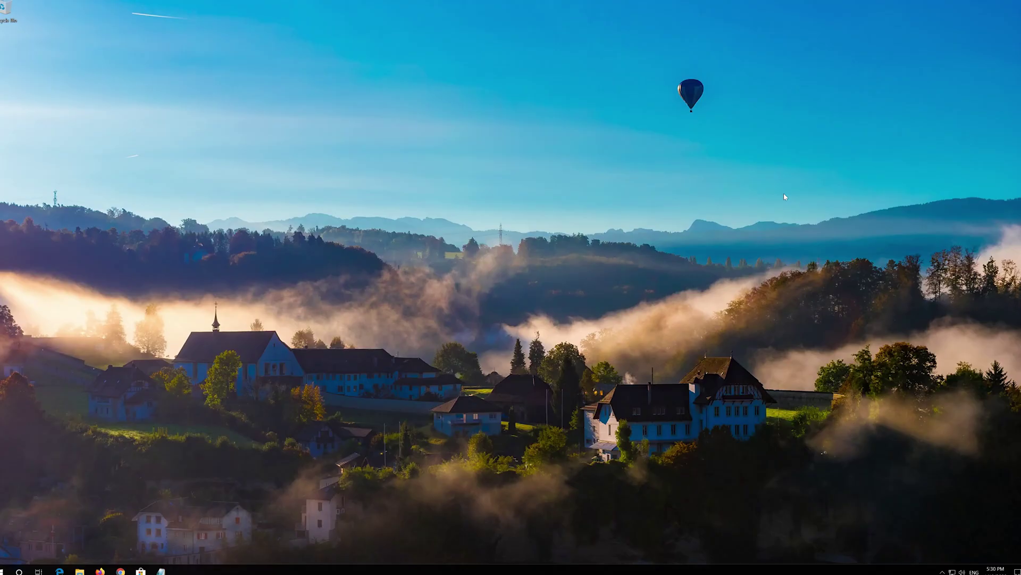
Search for powershell and run Windows PowerShell as administrator, allowing the device-change prompt.
key(super)
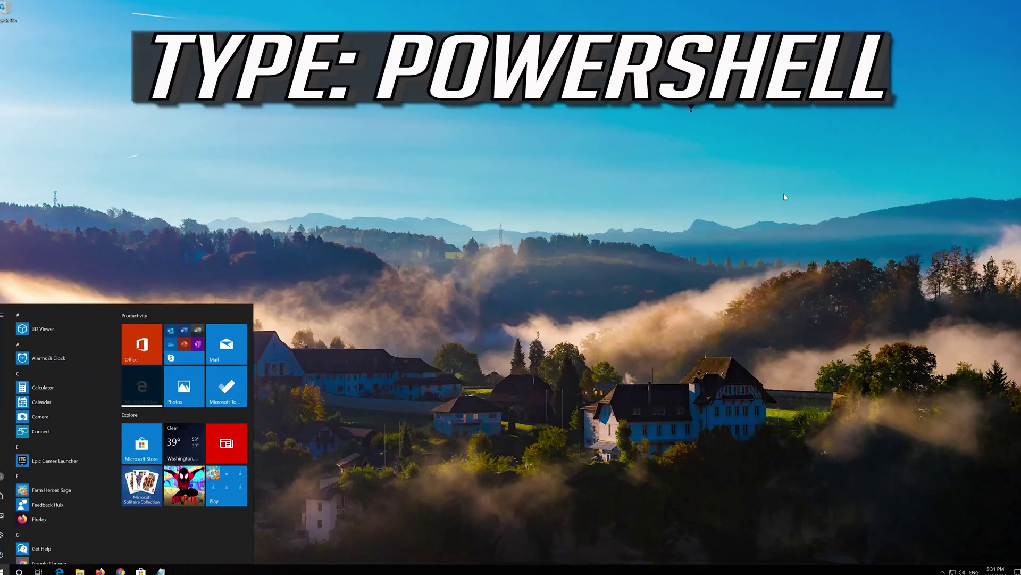
text(powershell)
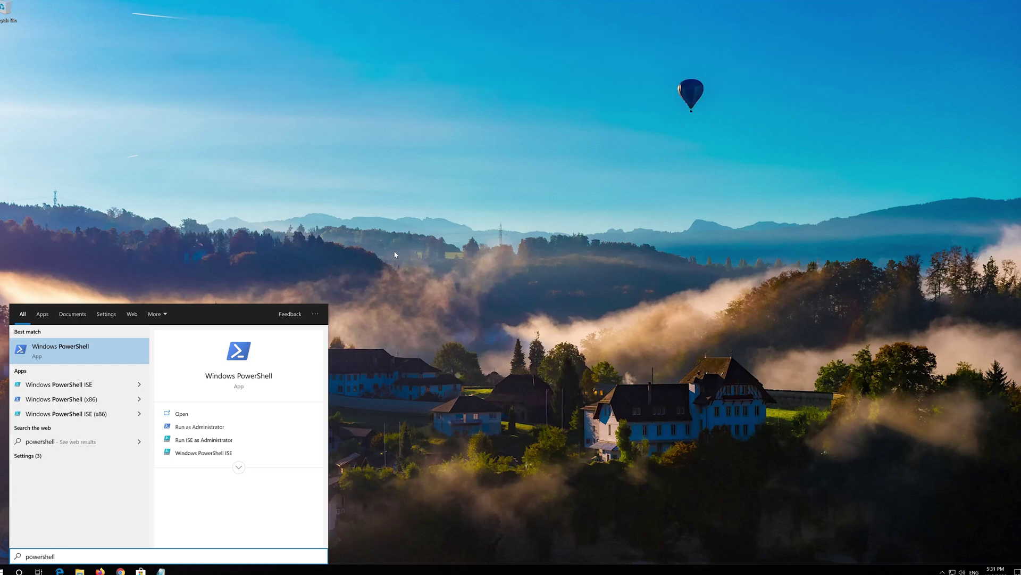
right_click(73, 358)
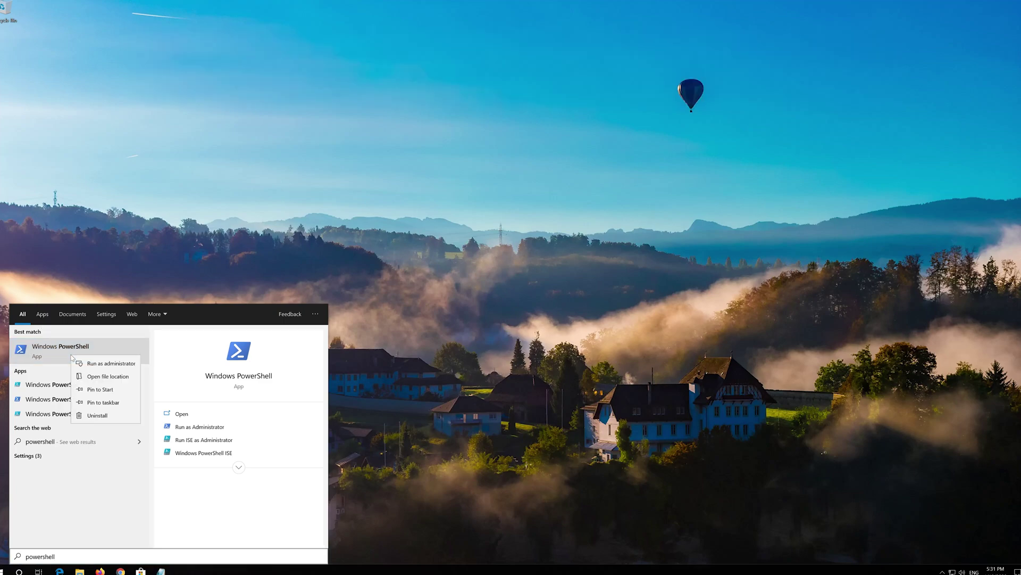
click(113, 364)
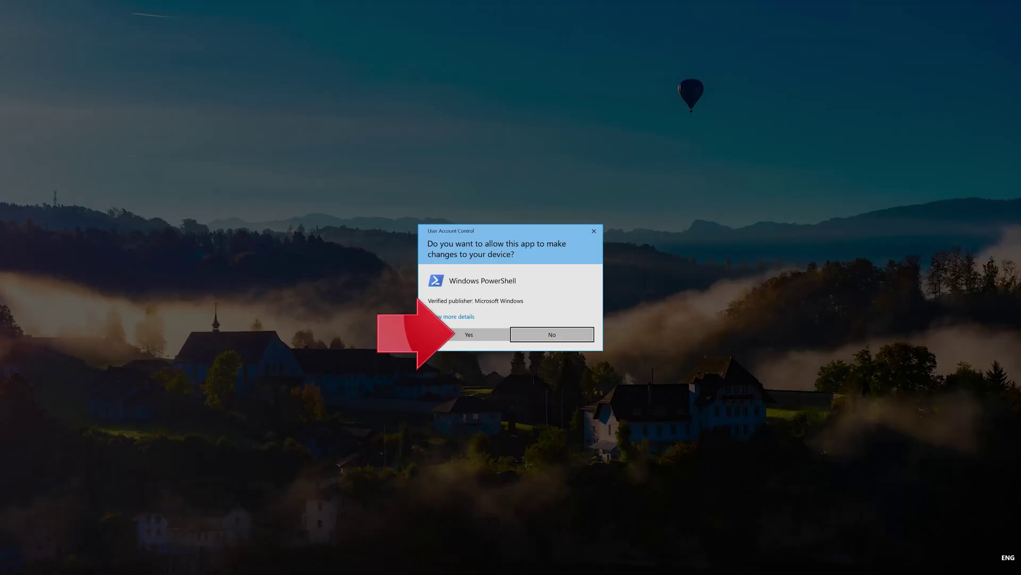
click(470, 335)
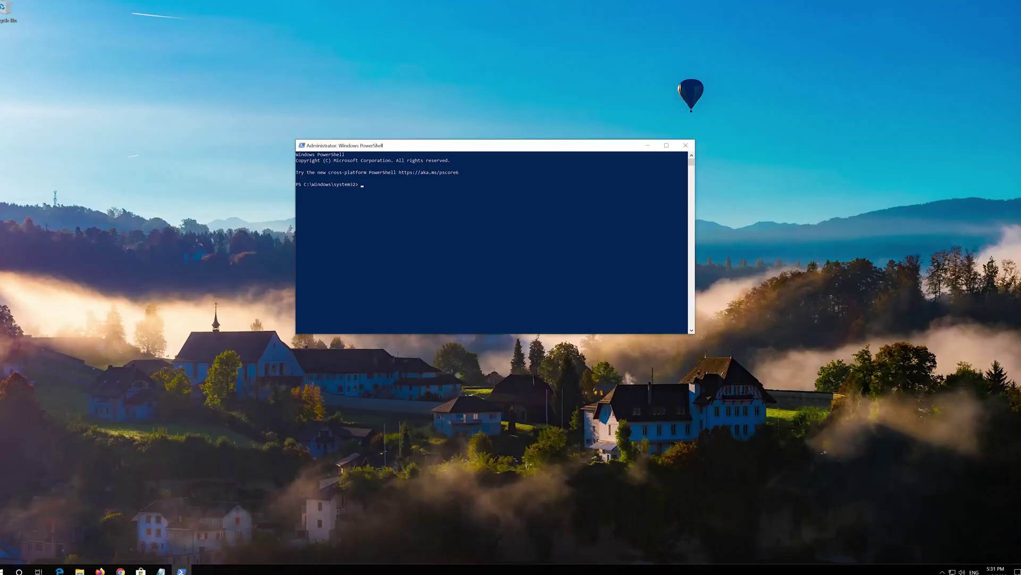
Select and copy the entire re-registration script in Notepad.
click(161, 570)
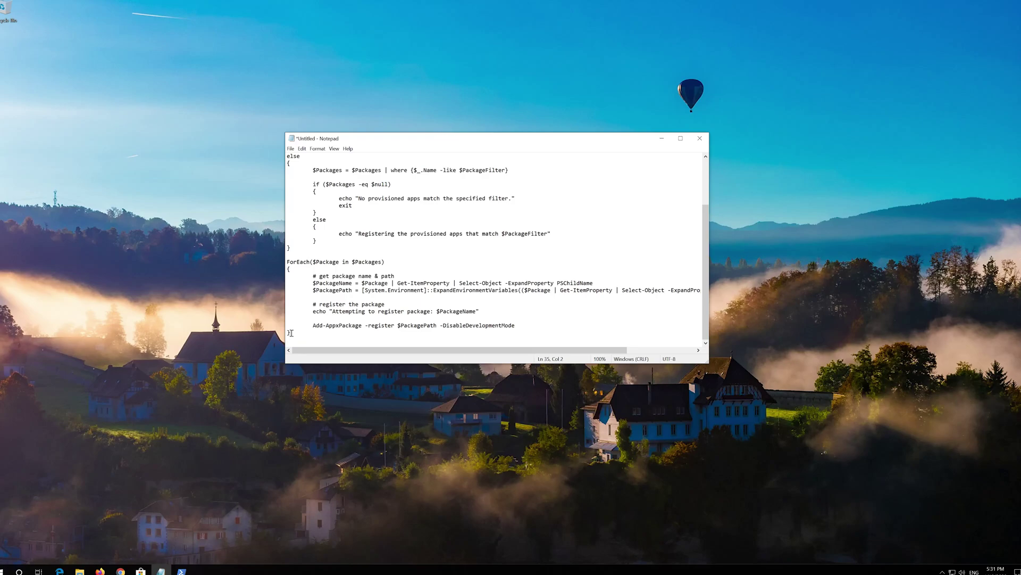
drag(288, 339, 253, 154)
scroll(287, 319, up, 3)
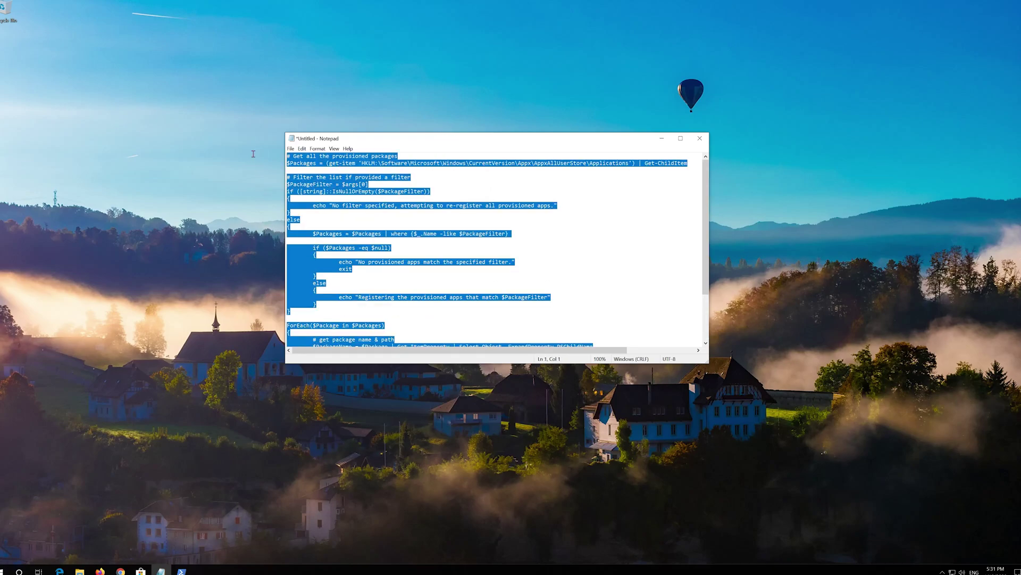
right_click(386, 168)
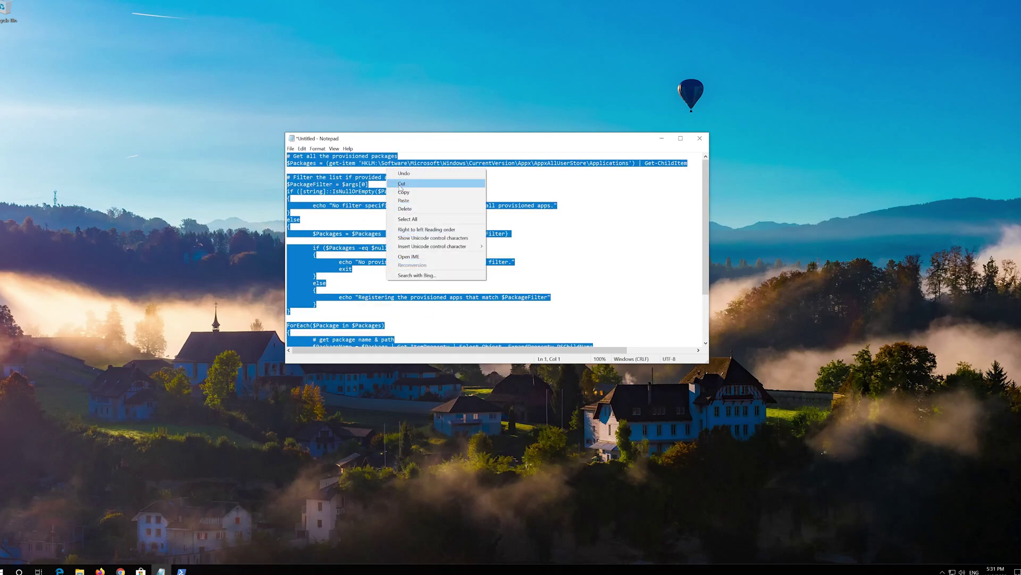
click(403, 192)
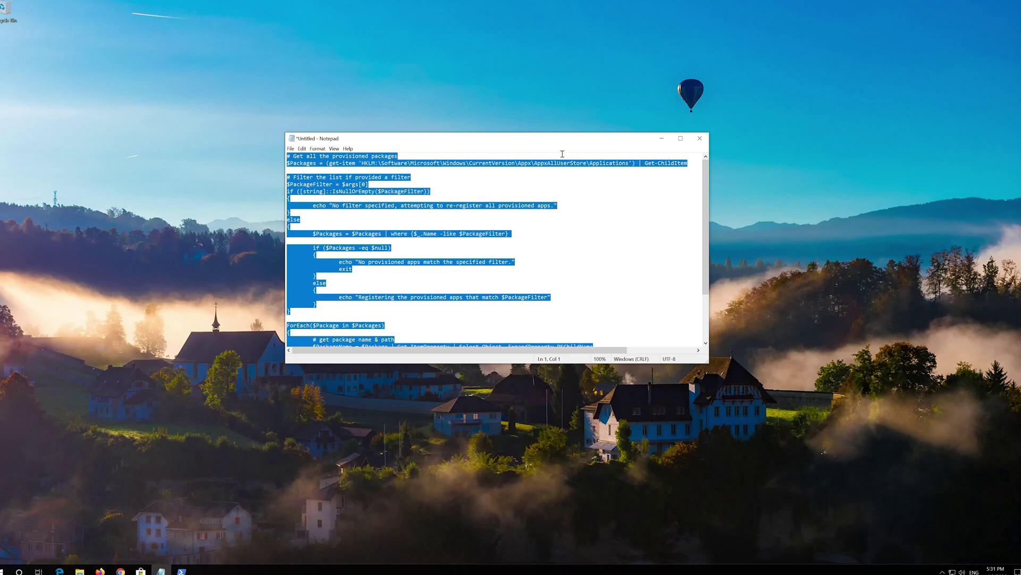
Paste the script into the administrator PowerShell console, run it, then exit the console.
click(669, 141)
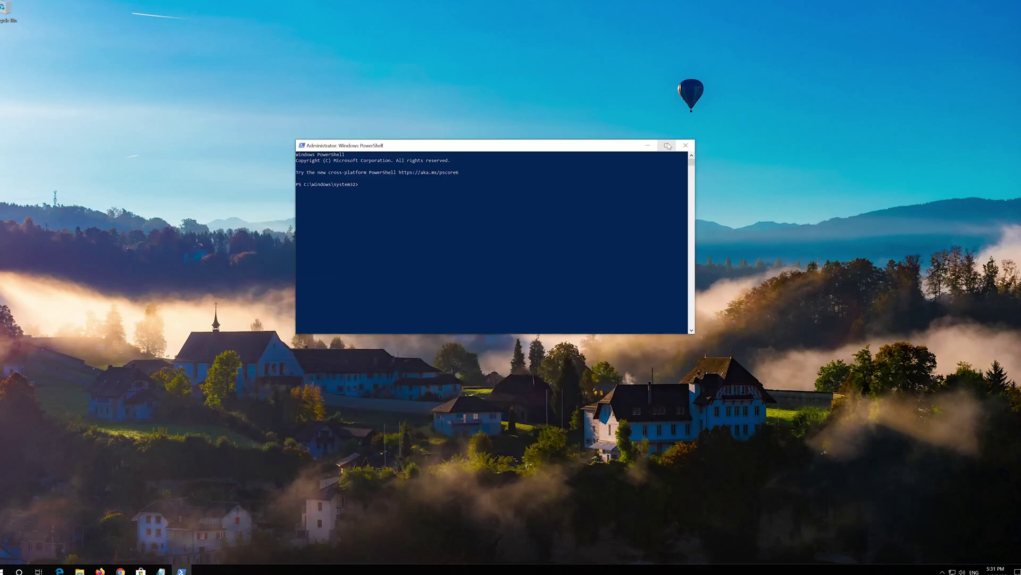
right_click(476, 145)
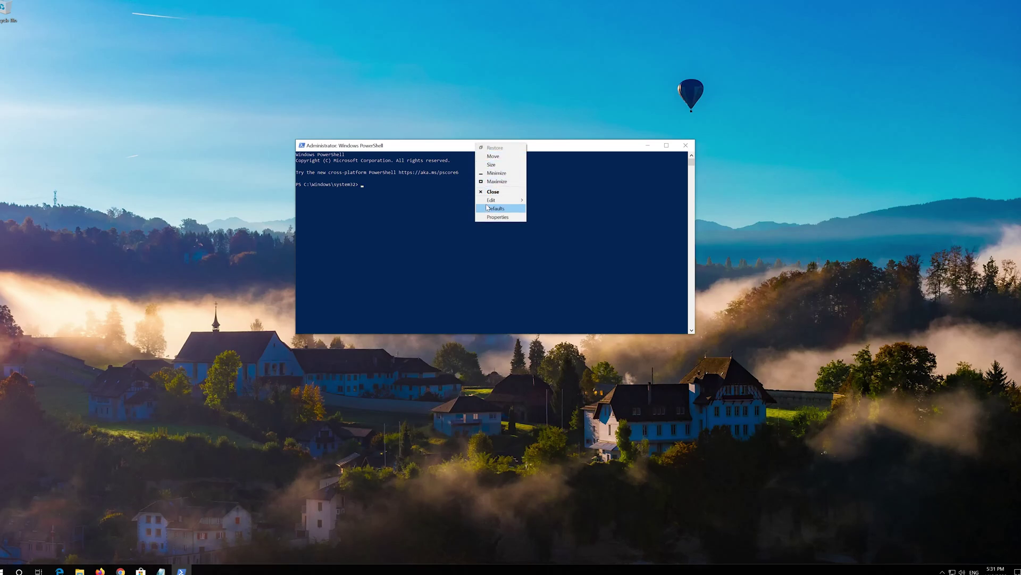
mouse_move(486, 202)
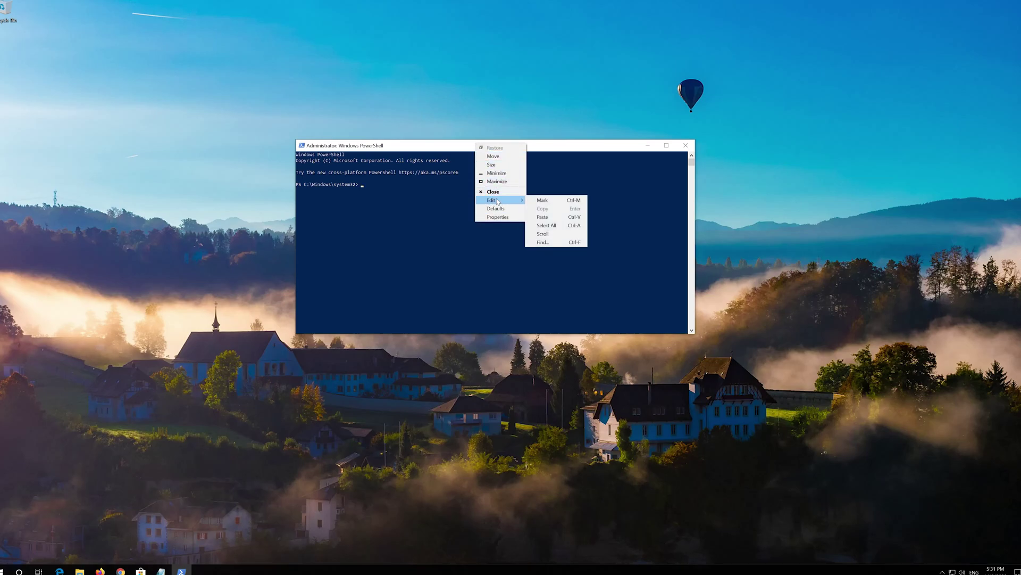
click(555, 219)
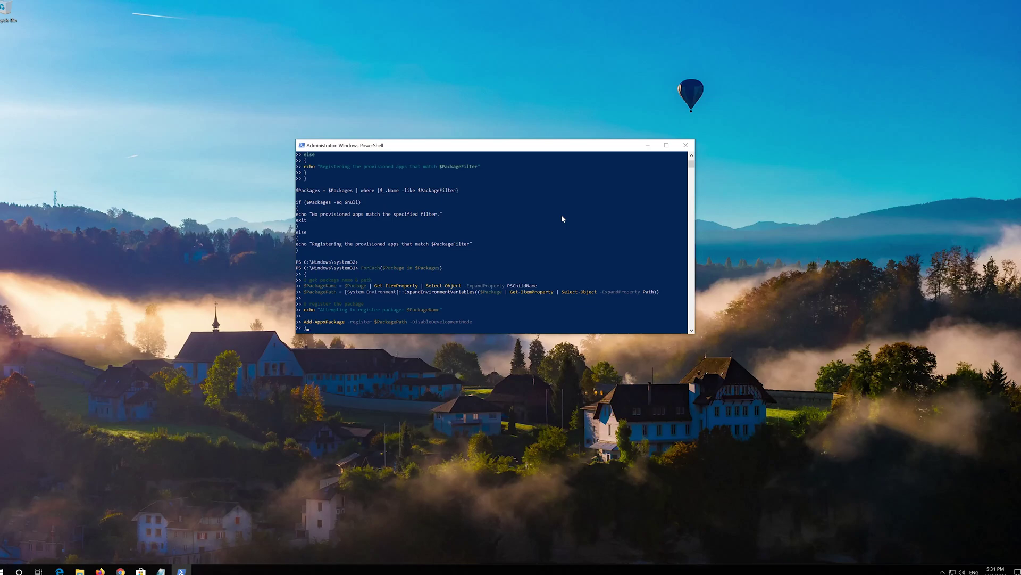
key(Return)
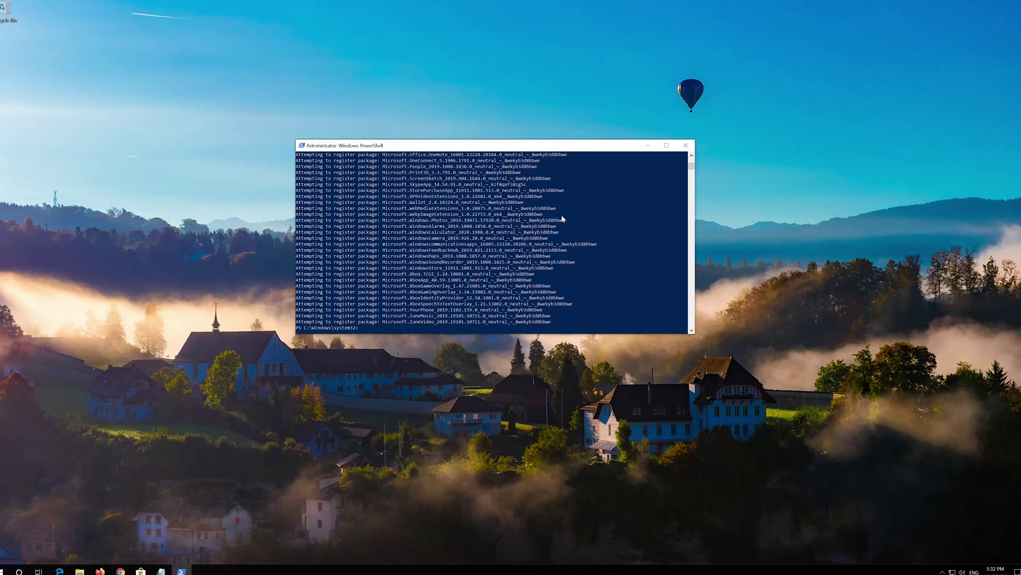
text(it)
key(Return)
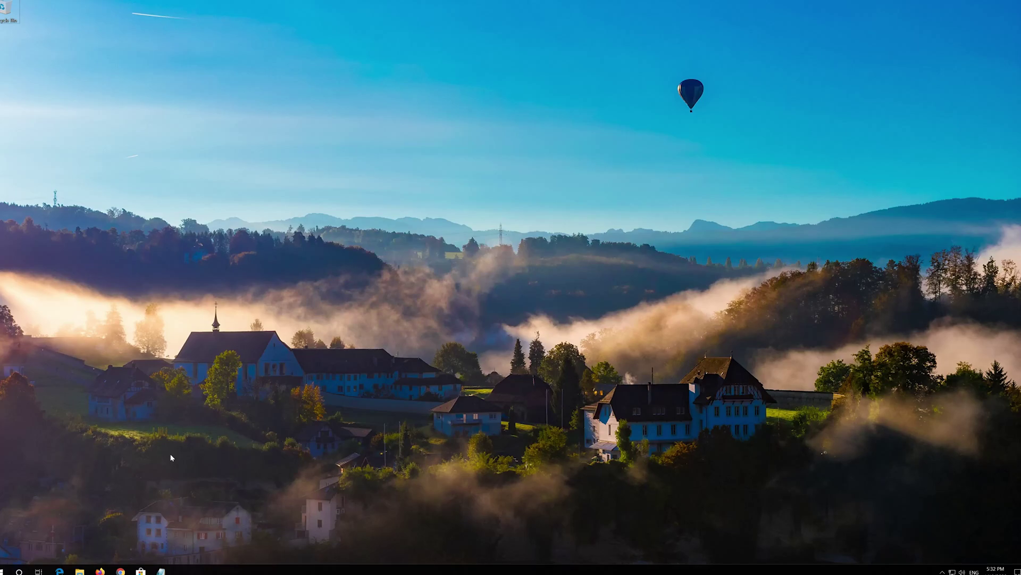
Restart the PC from Start > Power, then launch Microsoft Store from the taskbar.
click(5, 570)
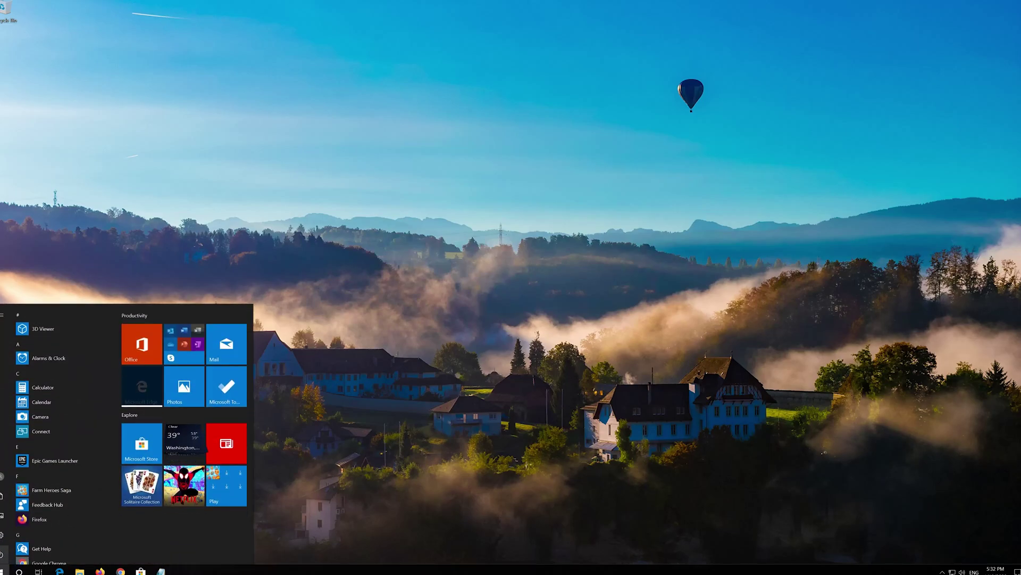
mouse_move(4, 555)
click(4, 555)
click(8, 536)
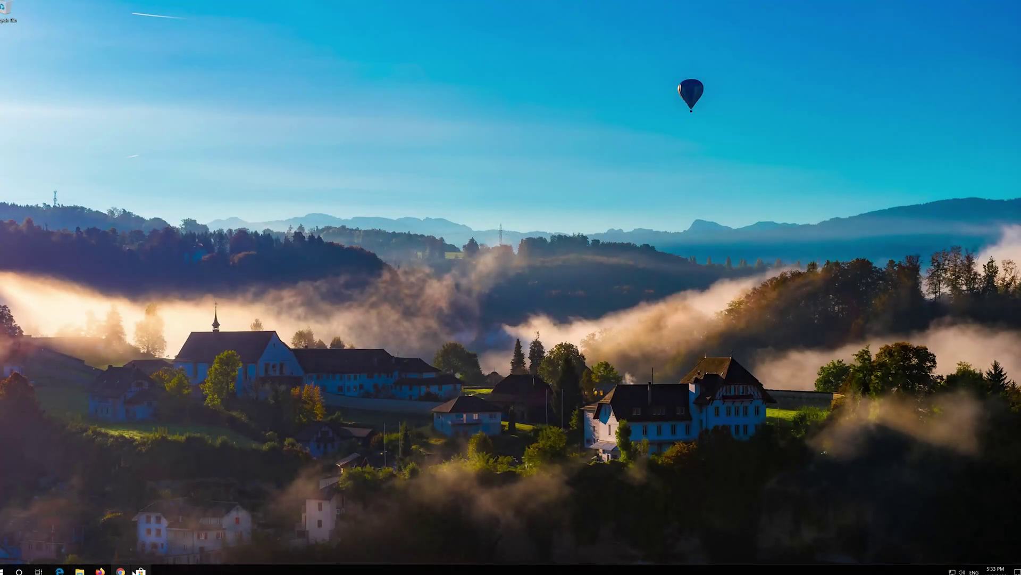
click(141, 570)
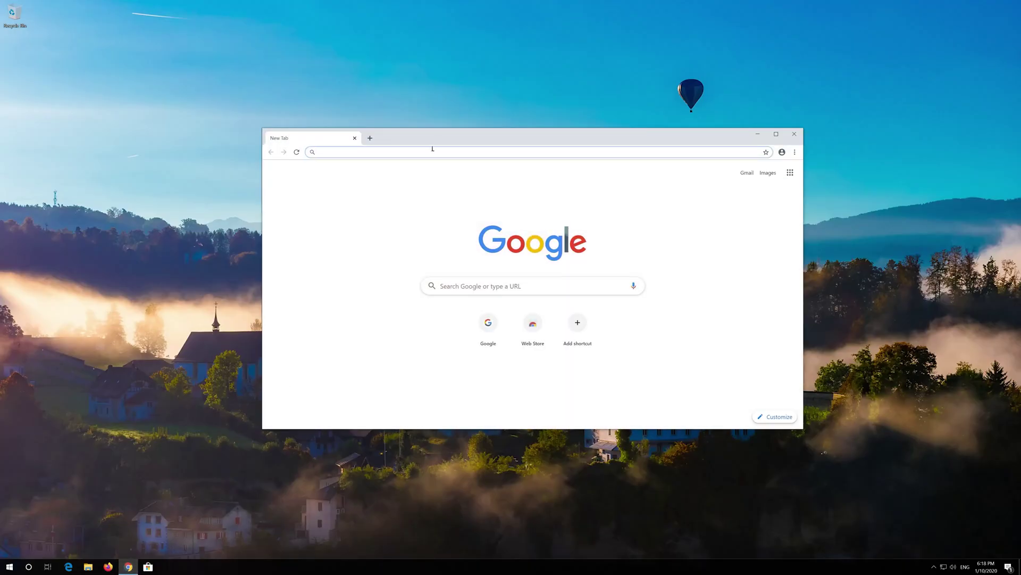
Load microsoft.com/en-us/software-download/windows10 and download the Windows 10 media creation tool.
key(ctrl+v)
key(Return)
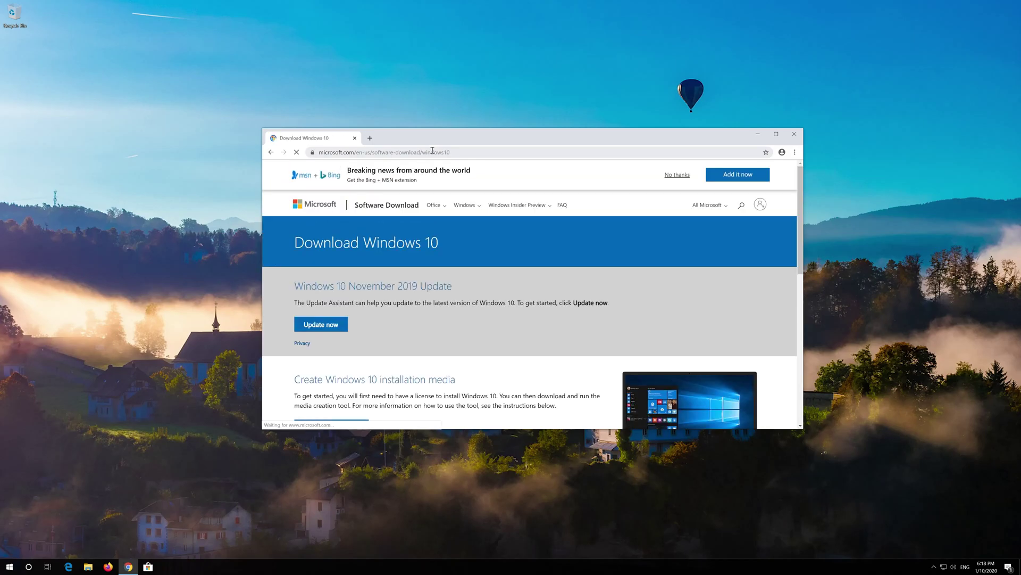
scroll(495, 314, down, 1)
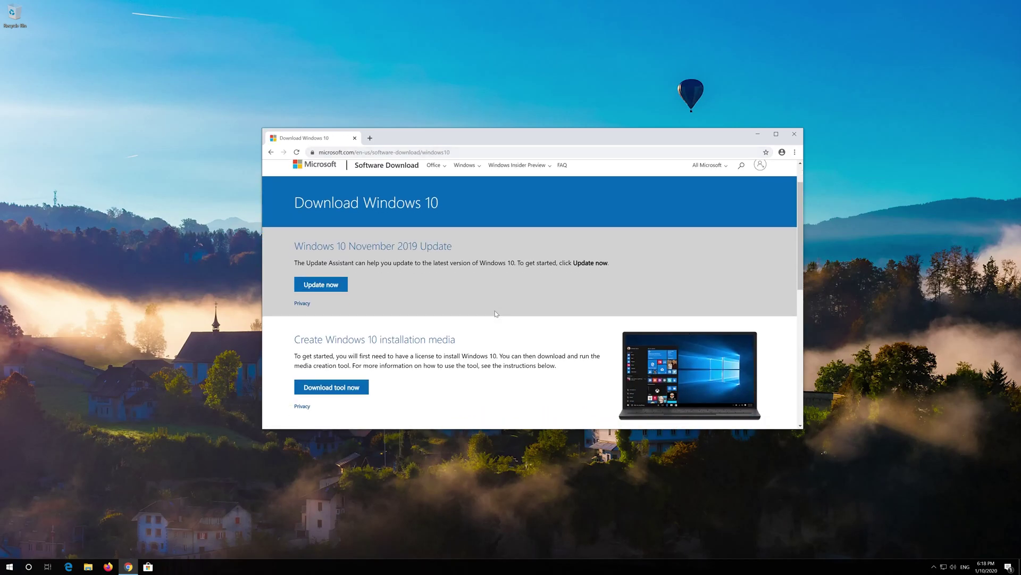
click(351, 389)
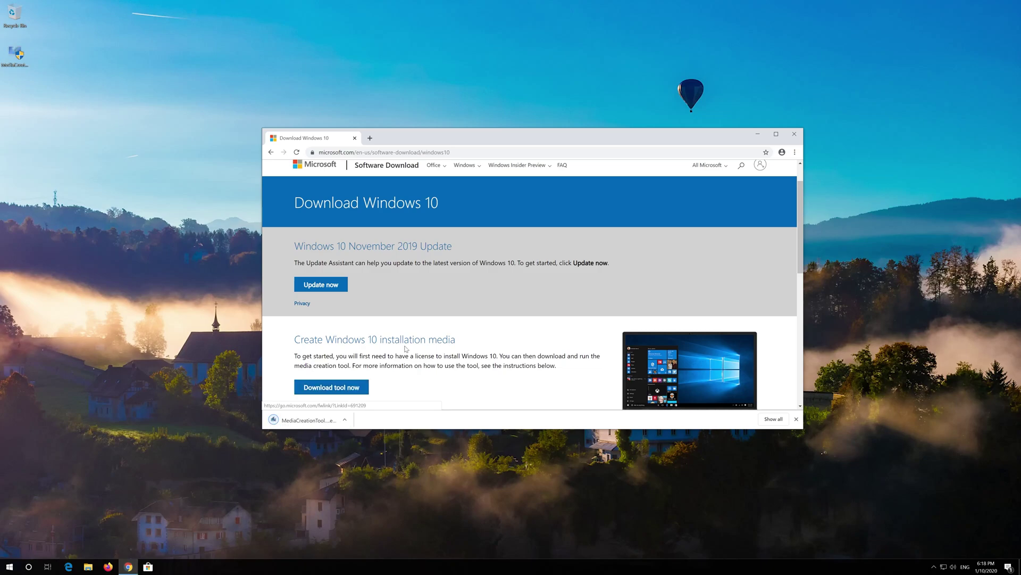
Close the browser, run MediaCreationTool as administrator, and accept its license terms.
click(795, 135)
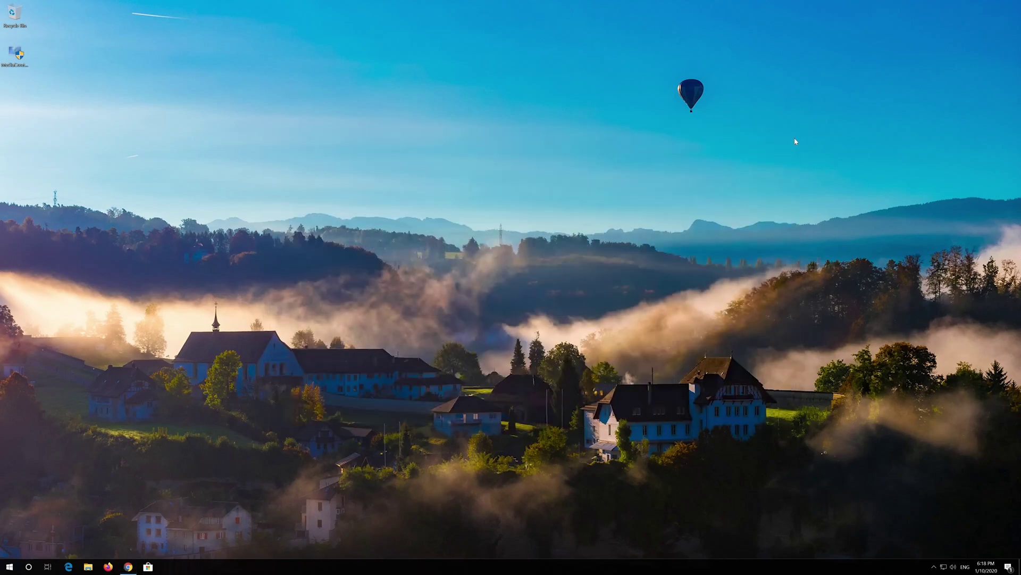
double_click(15, 59)
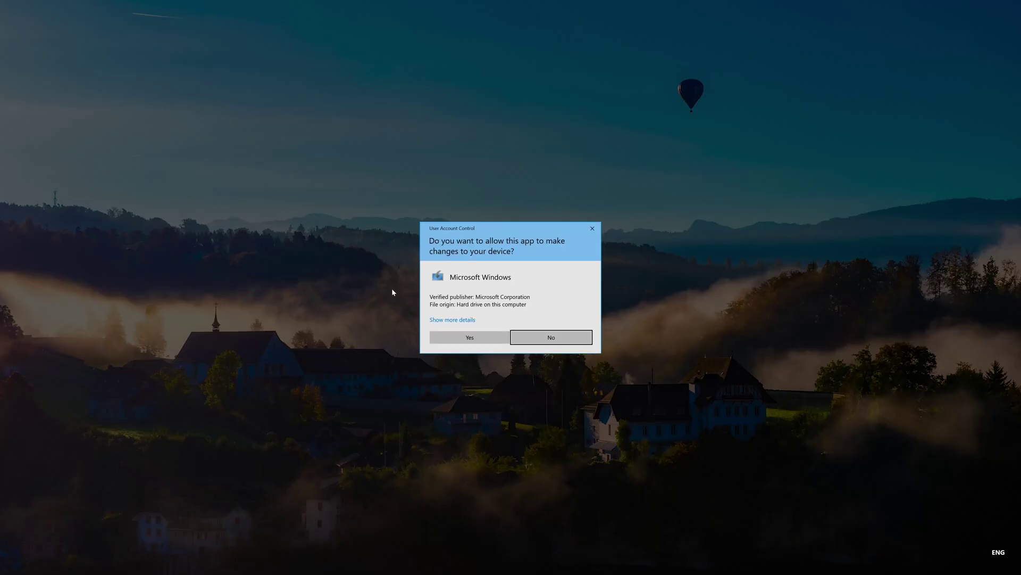
click(467, 342)
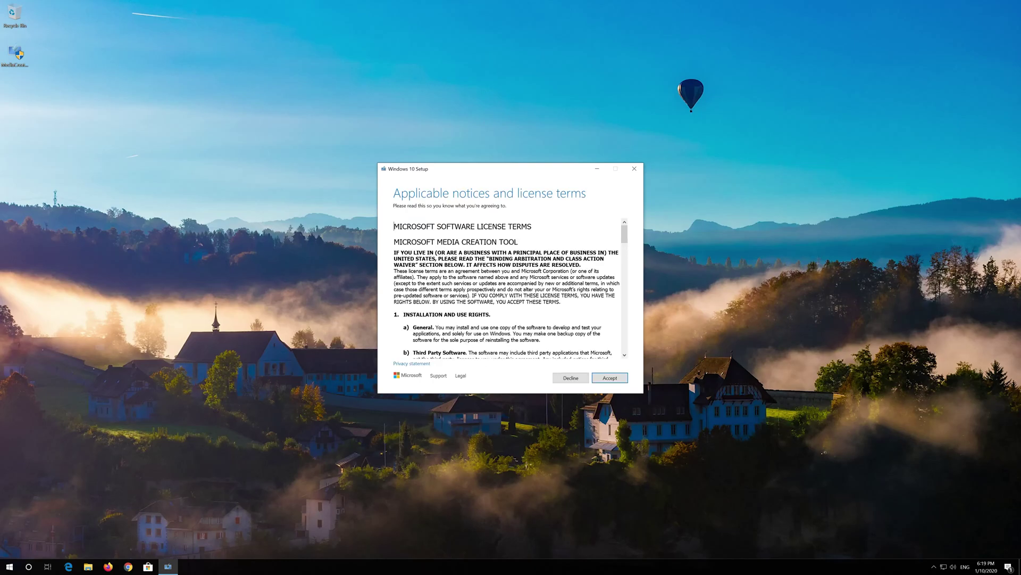
click(624, 378)
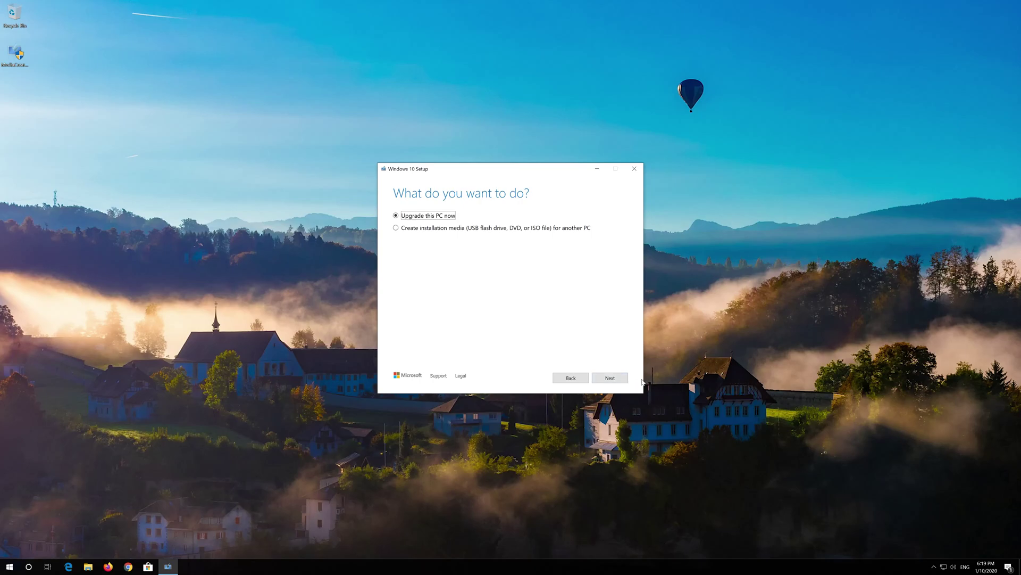
Choose Upgrade this PC now, accept the notices, and install Windows 10 Pro keeping files and apps.
click(606, 379)
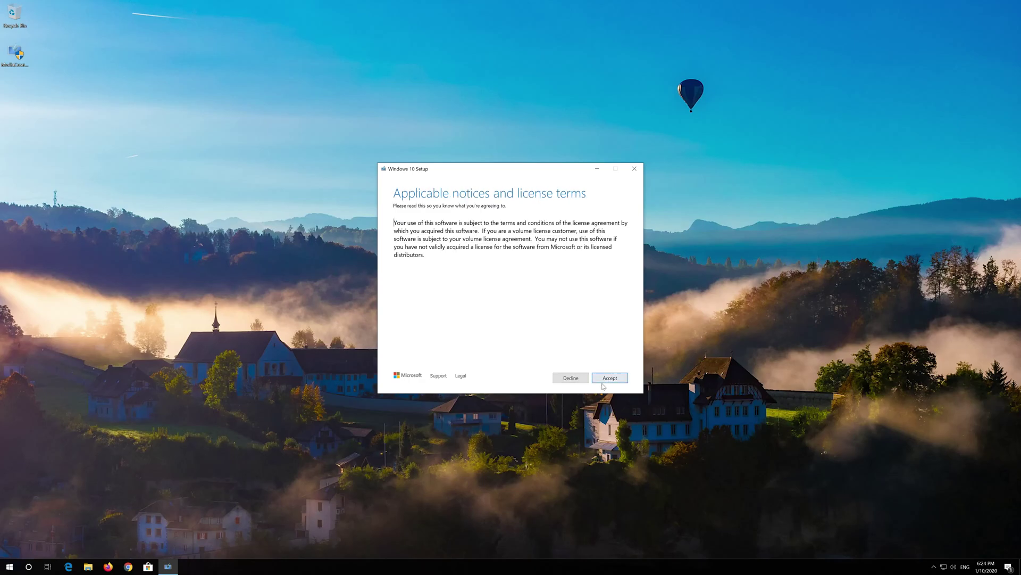
click(615, 377)
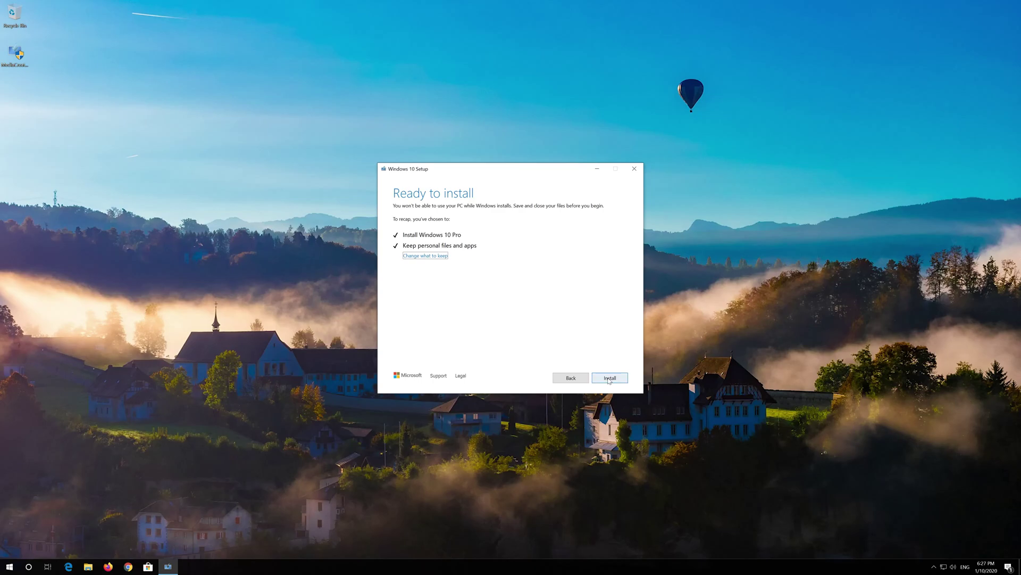
click(609, 379)
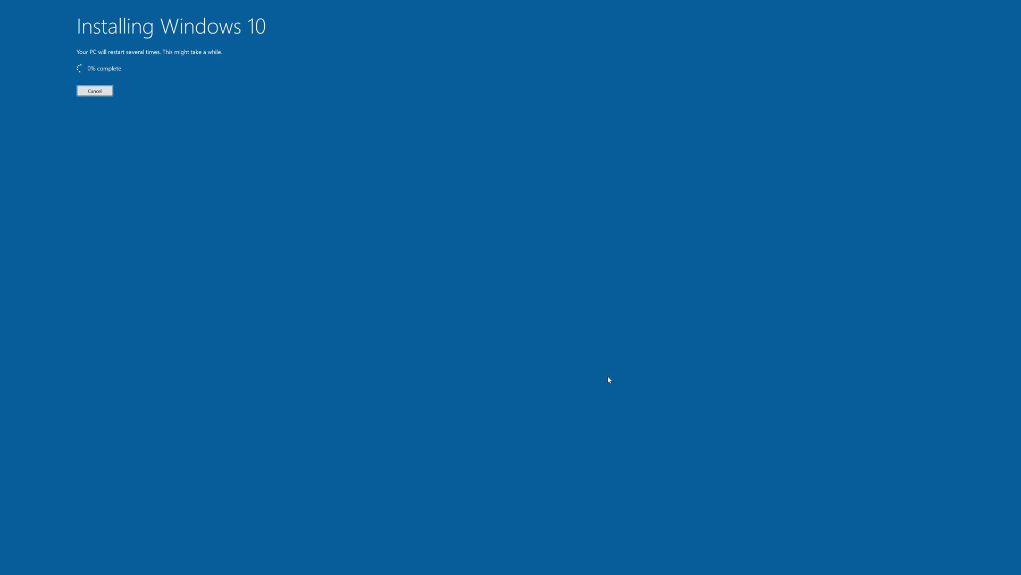